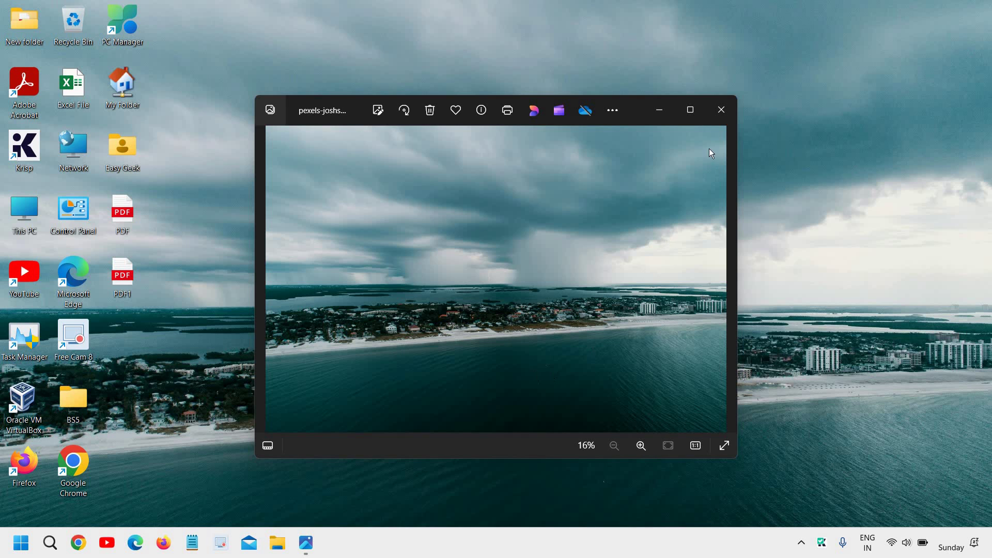
- Close the Photos viewer so the stormy beach desktop is showing
left_click(724, 113)
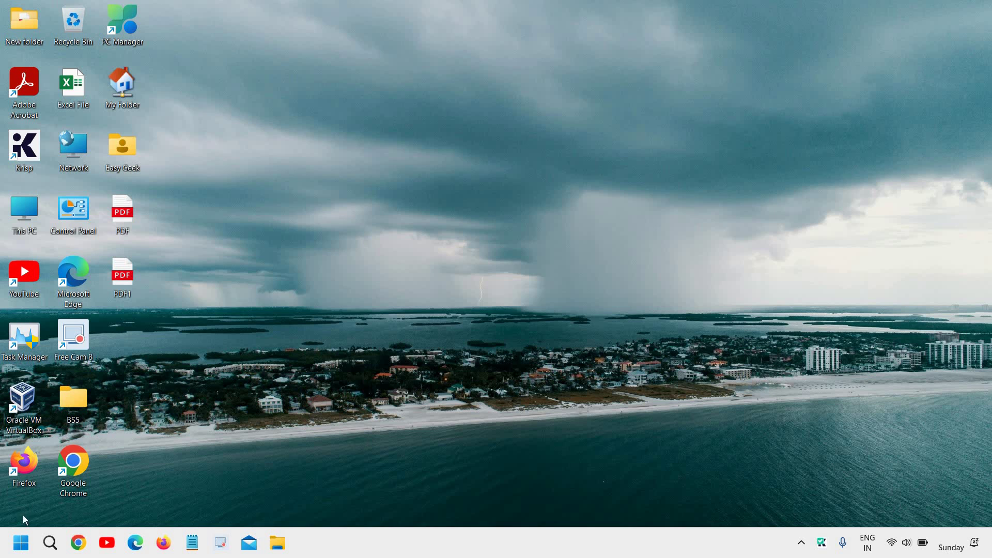
- Launch Task Manager maximized on Startup apps, sorted by Status with the five enabled apps first
right_click(29, 549)
left_click(94, 385)
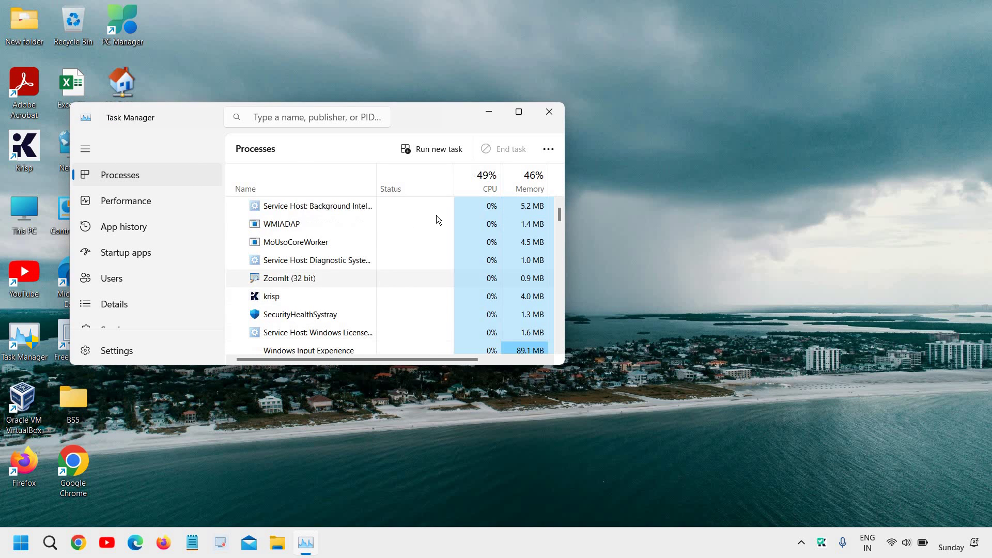
left_click(521, 110)
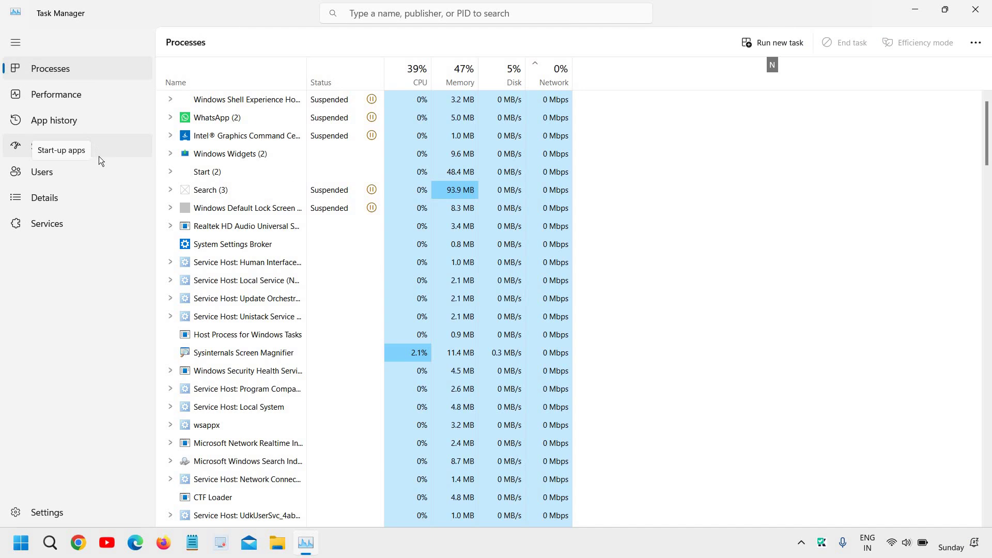
left_click(102, 149)
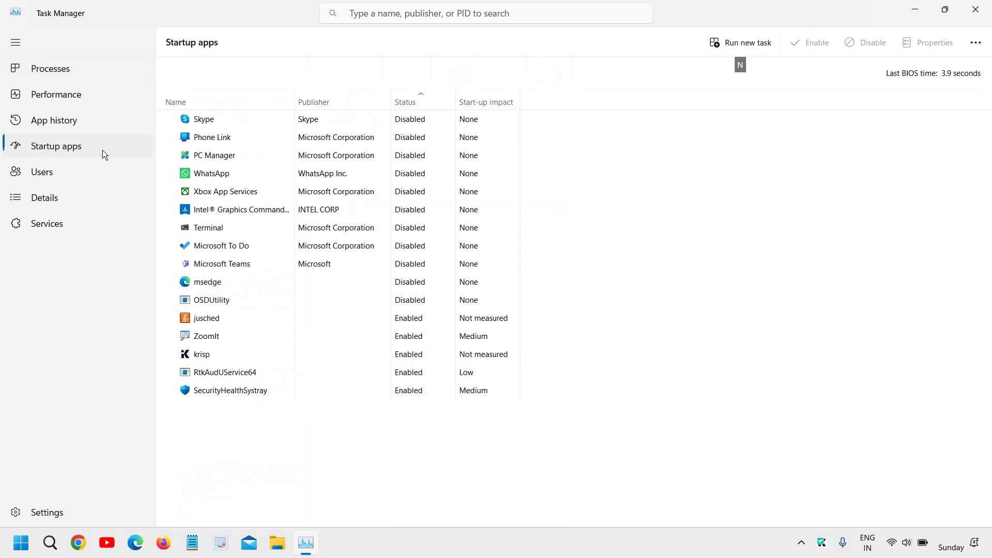
left_click(419, 103)
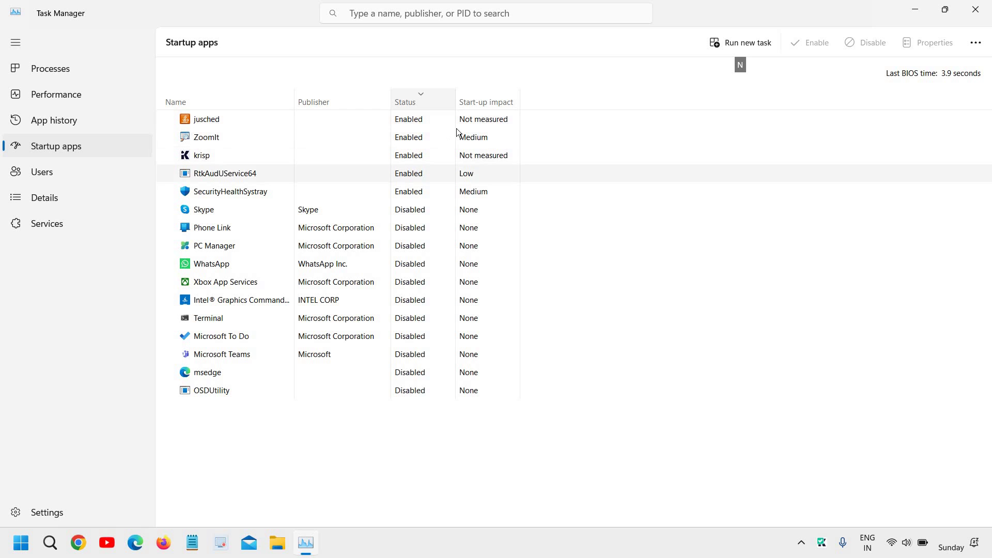
- Disable jusched as a startup app, then close Task Manager
right_click(412, 124)
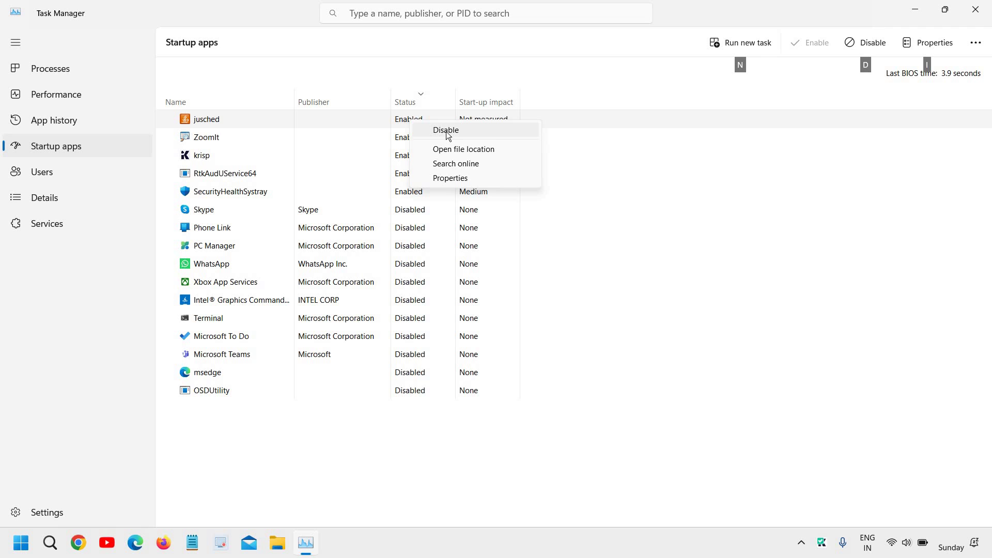
left_click(448, 133)
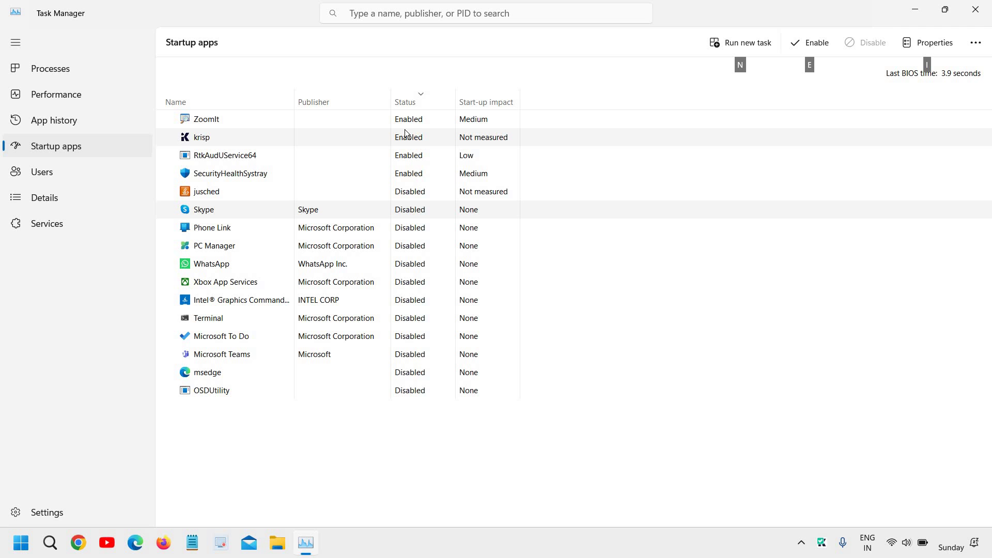
left_click(985, 14)
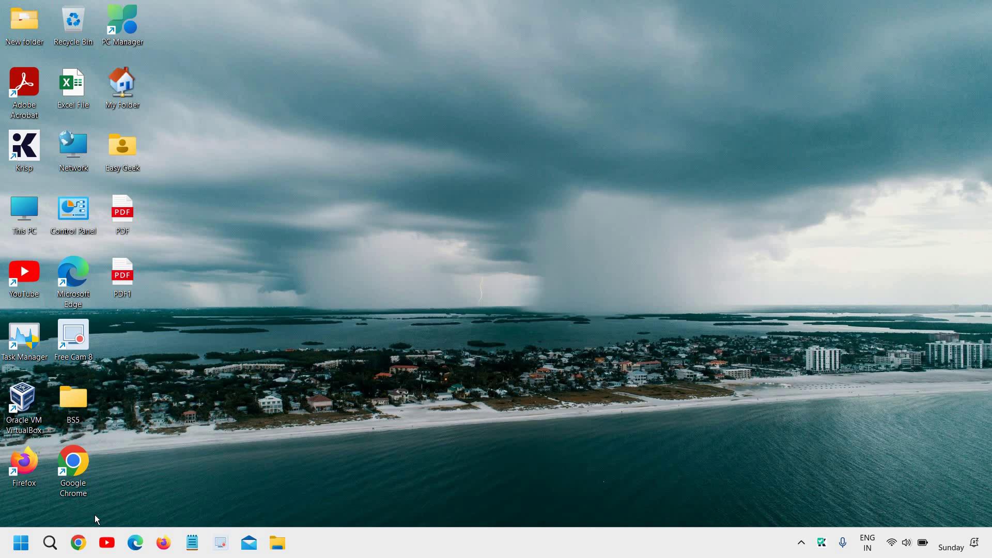
- Search 'update', run Check for updates in Windows Update, then close Settings
left_click(49, 543)
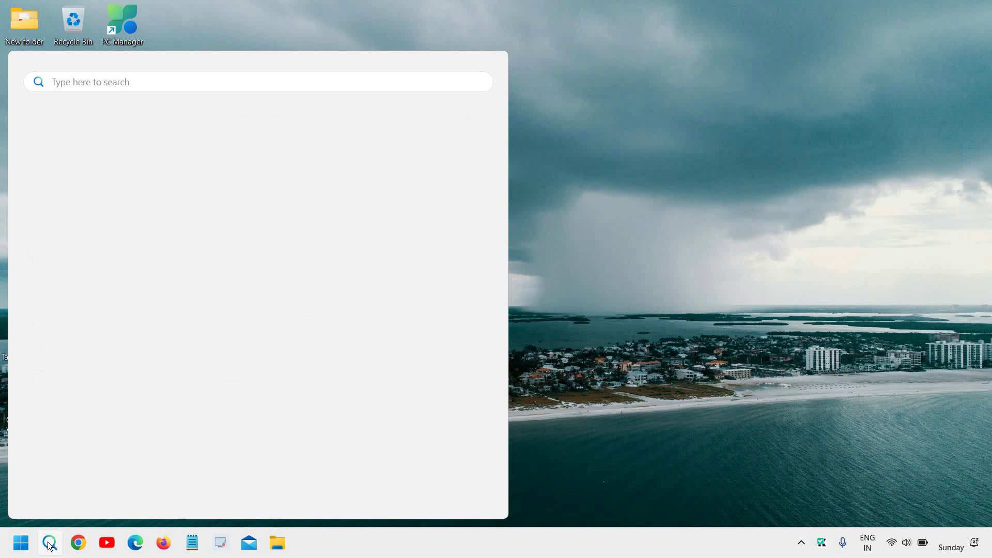
type("win")
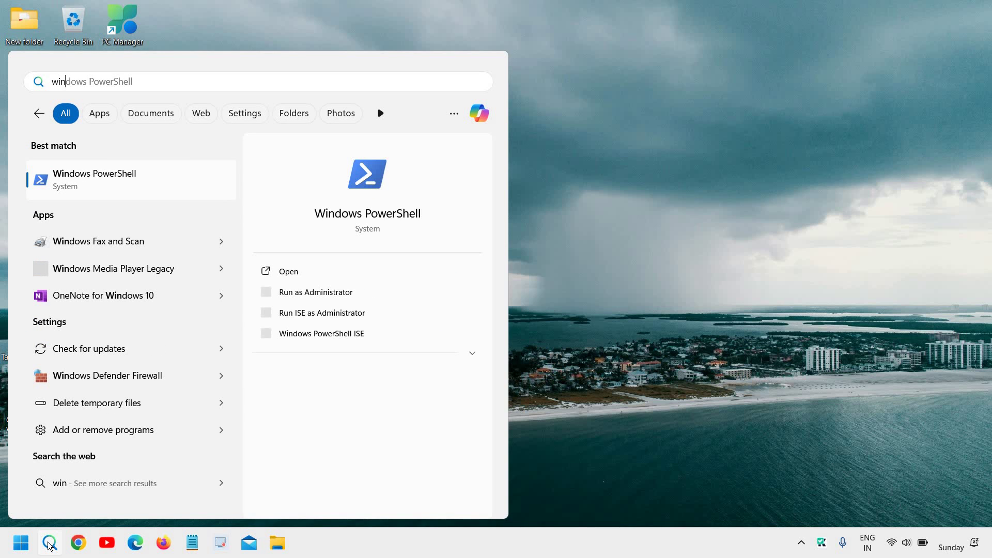
key("BackSpace")
key("BackSpace")
key("BackSpace")
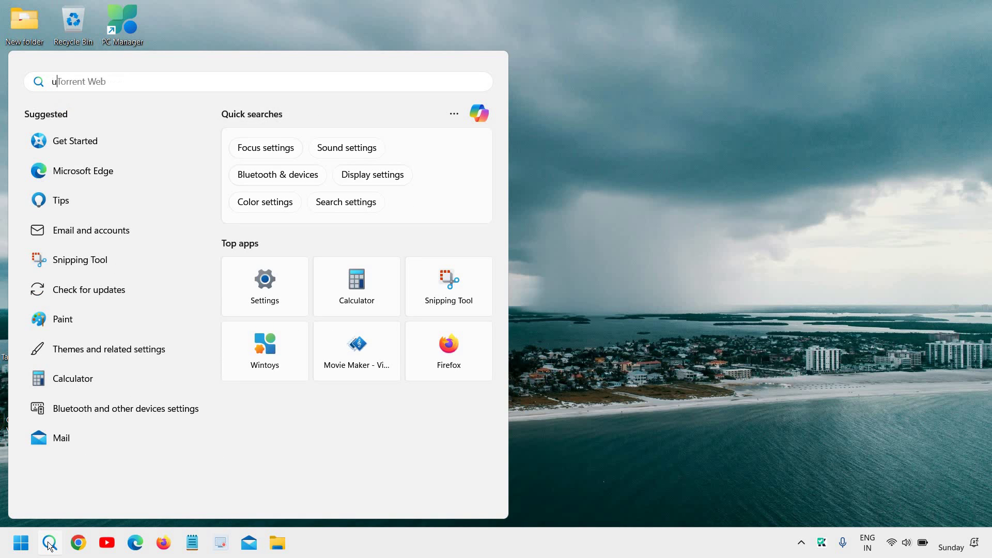
type("update")
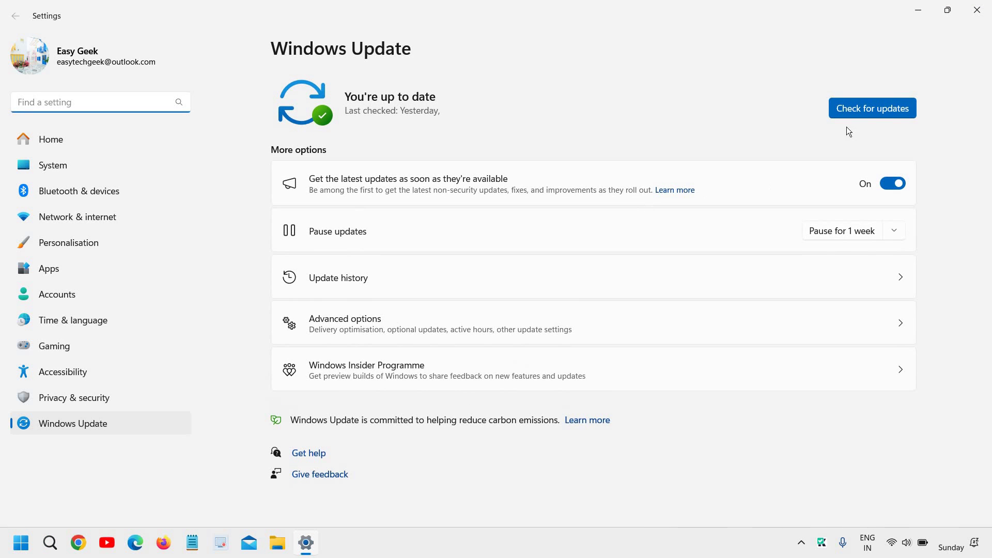
left_click(864, 109)
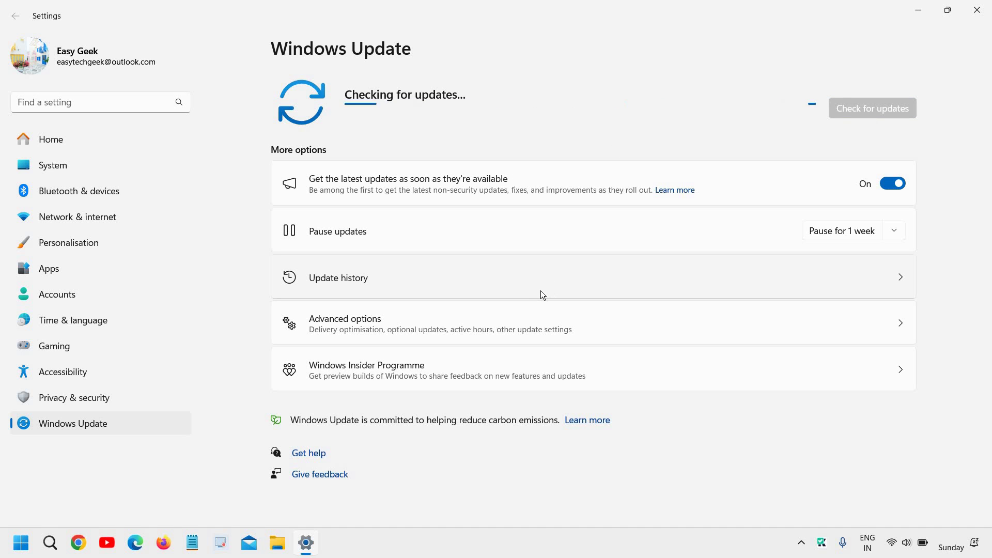
left_click(976, 9)
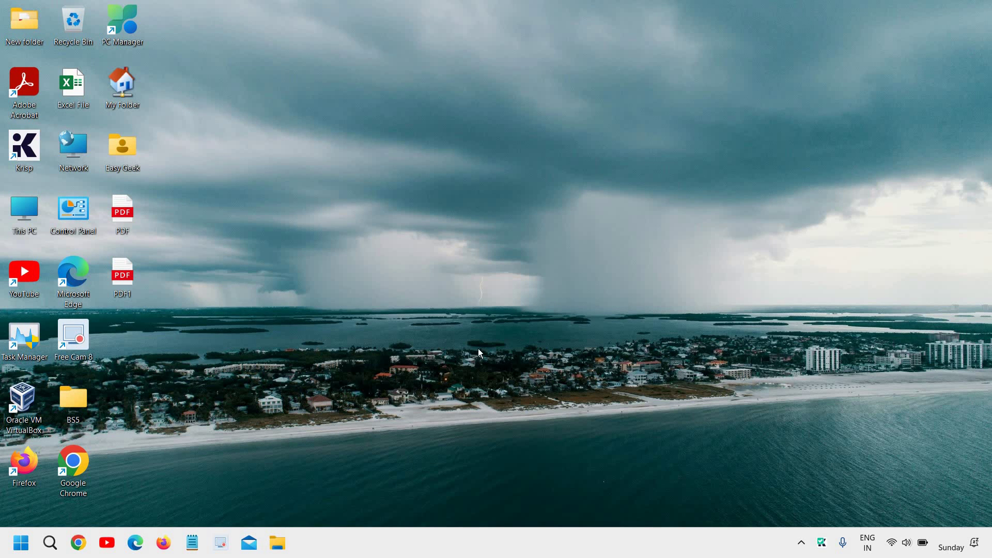
key("super+e")
left_click(67, 417)
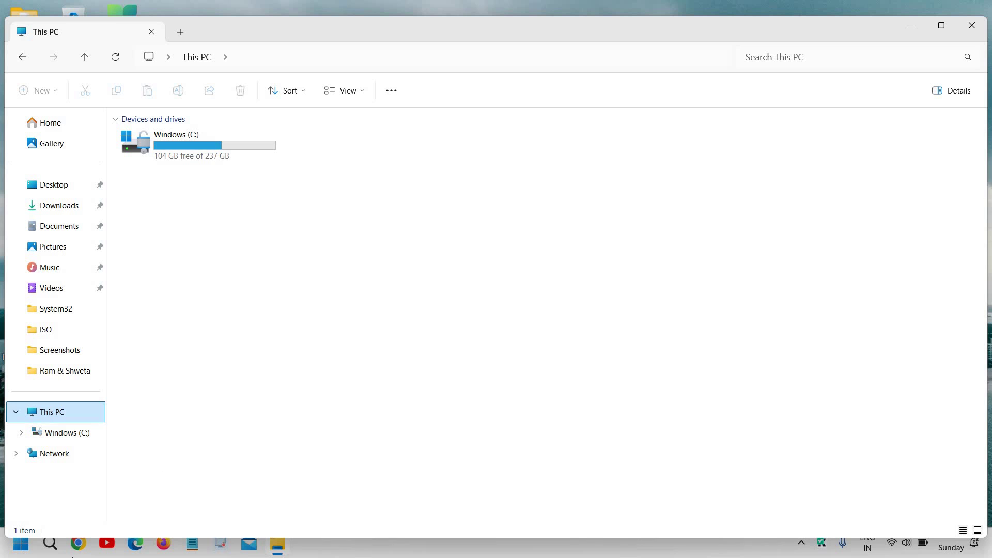
left_click(56, 550)
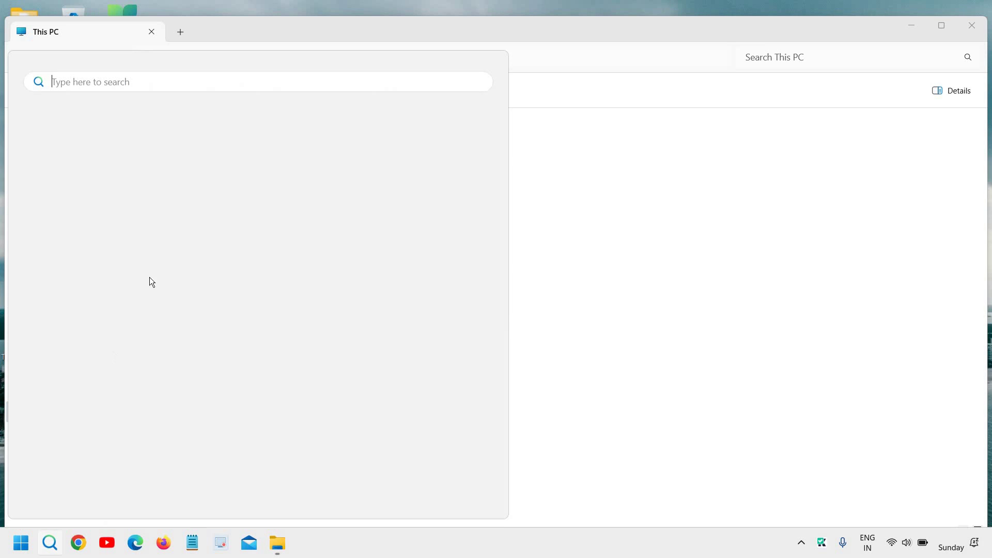
key("Escape")
left_click(51, 411)
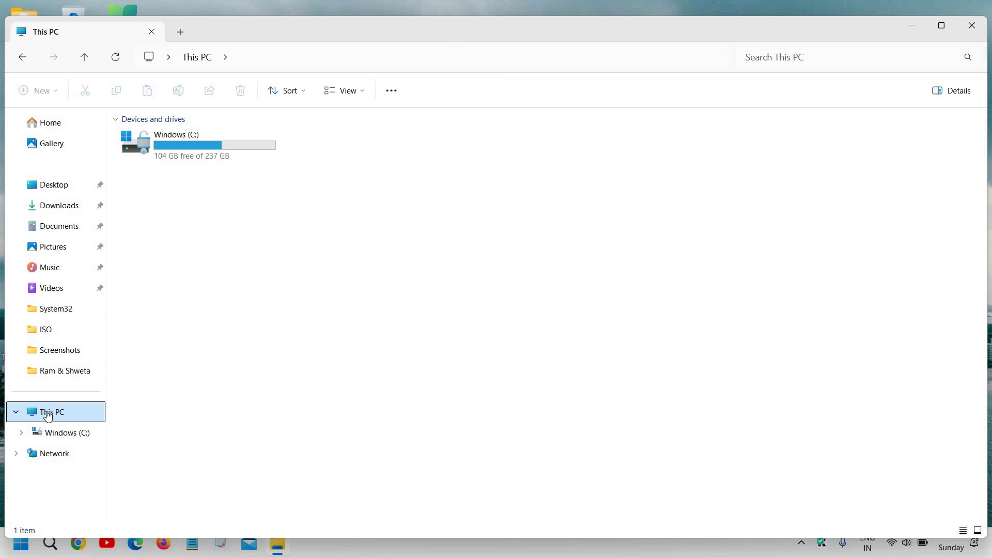
left_click(210, 150)
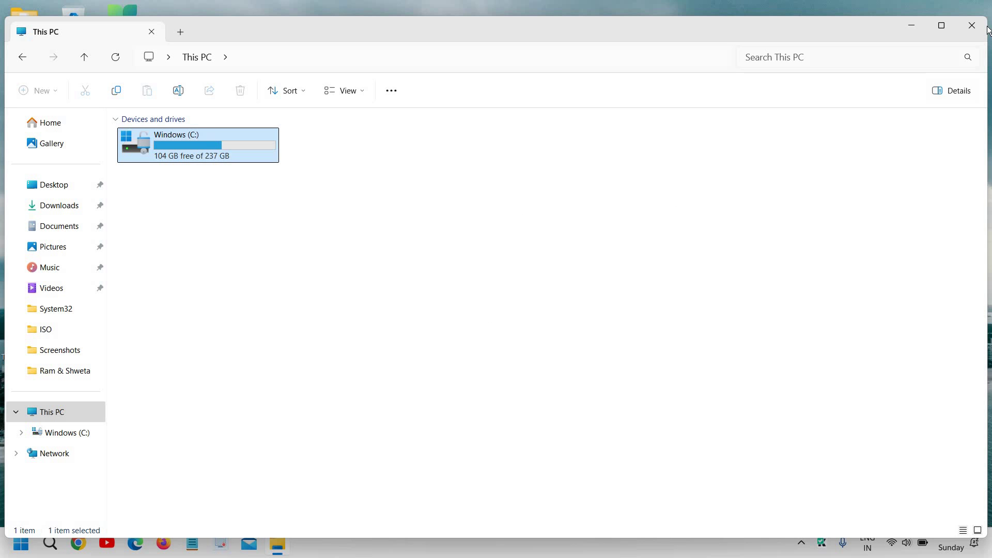
left_click(971, 25)
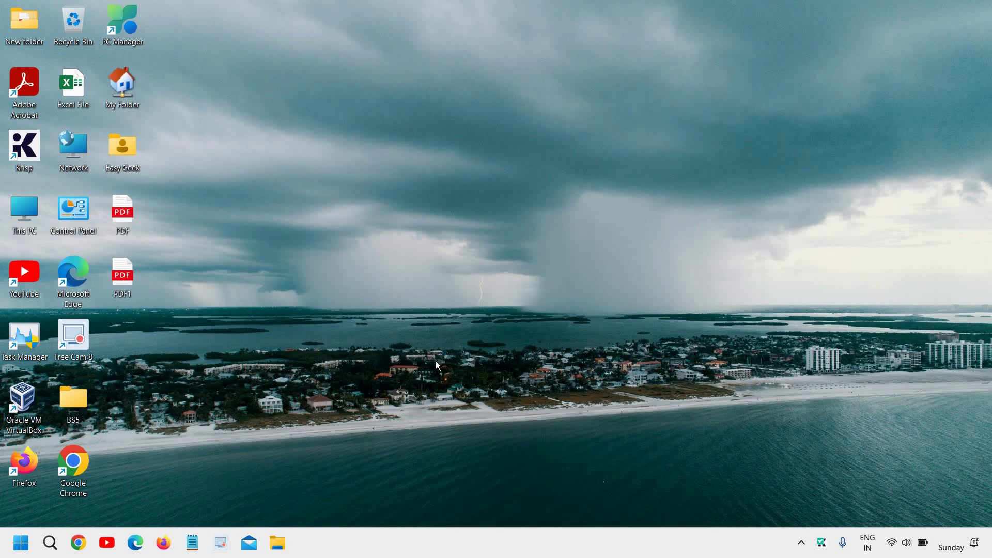
- Open the Run dialog from the Start quick menu and enter cleanmgr
right_click(18, 548)
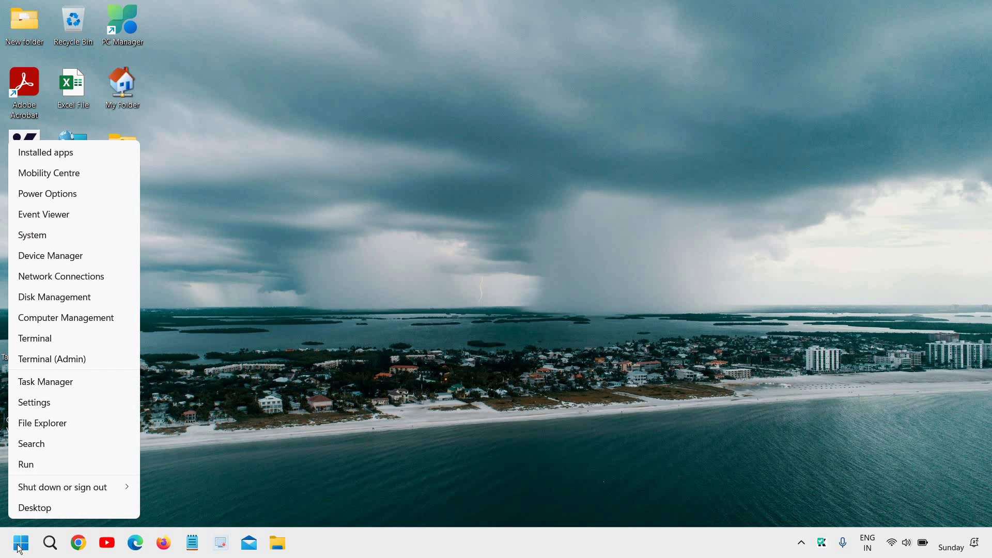
left_click(66, 466)
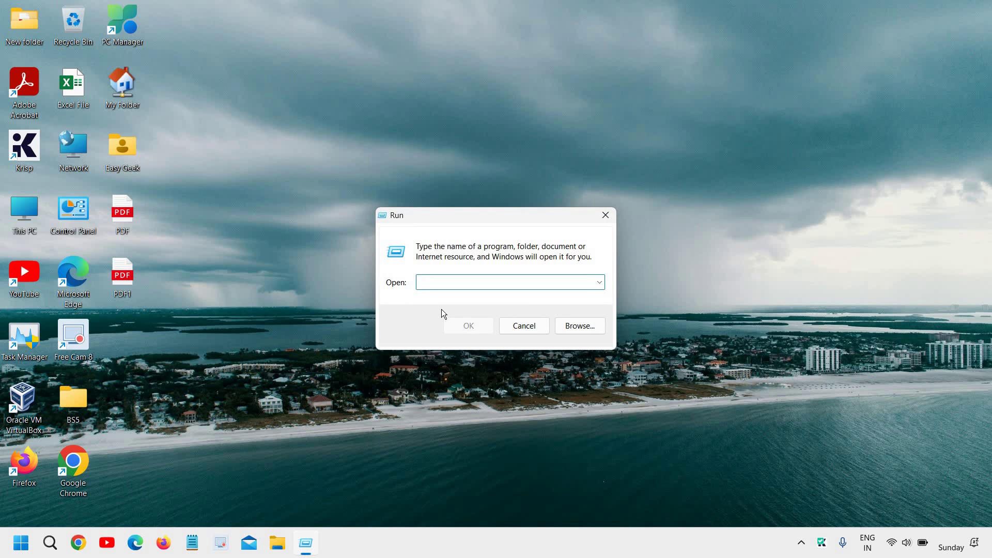
type("c")
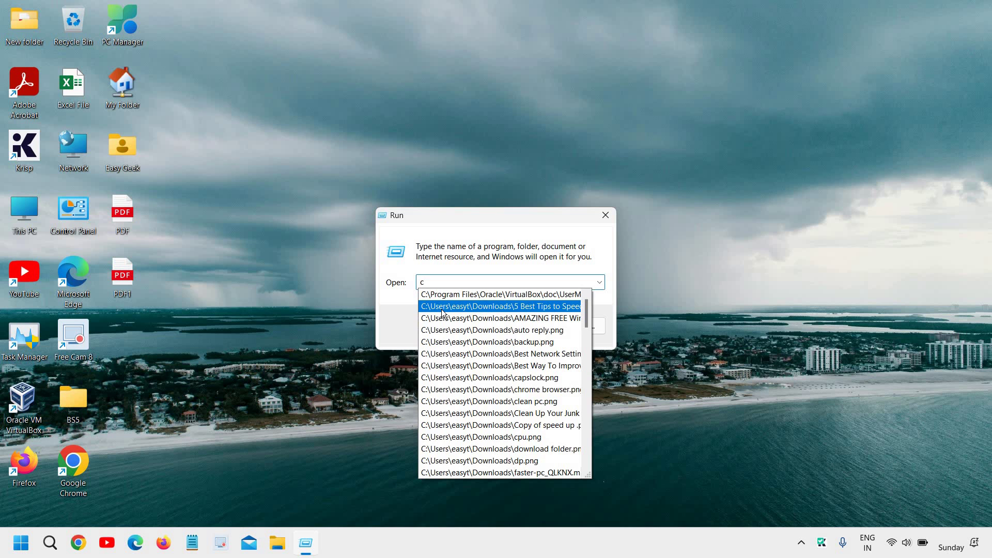
type("leanmg")
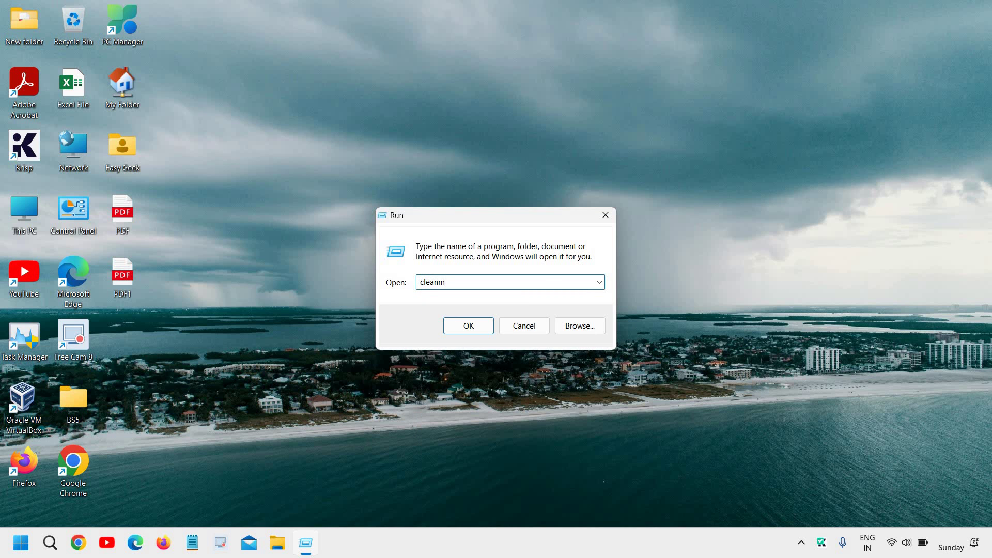
type("r")
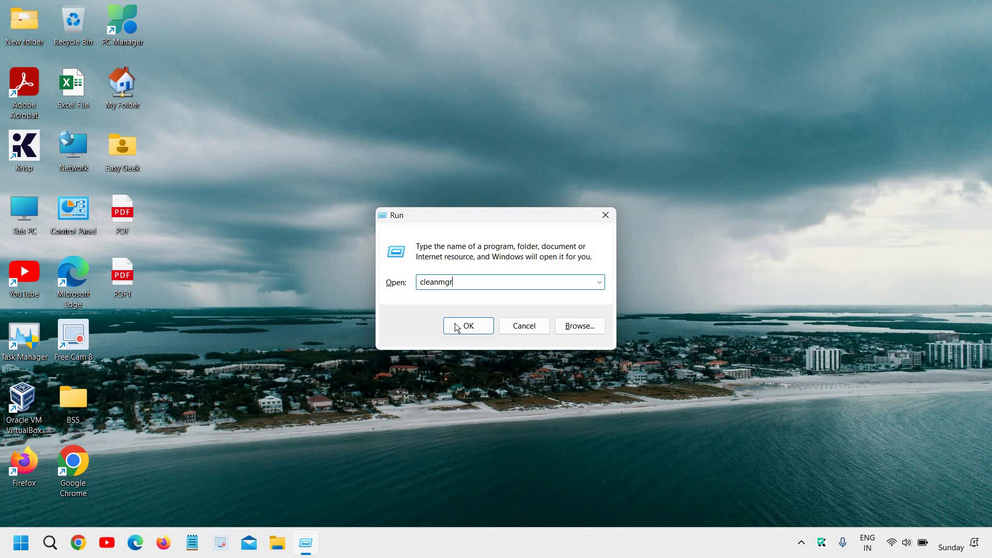
- Launch Disk Clean-up and tick error reports, Shader Cache, Delivery Optimisation, Recycle Bin and Temporary files
left_click(467, 342)
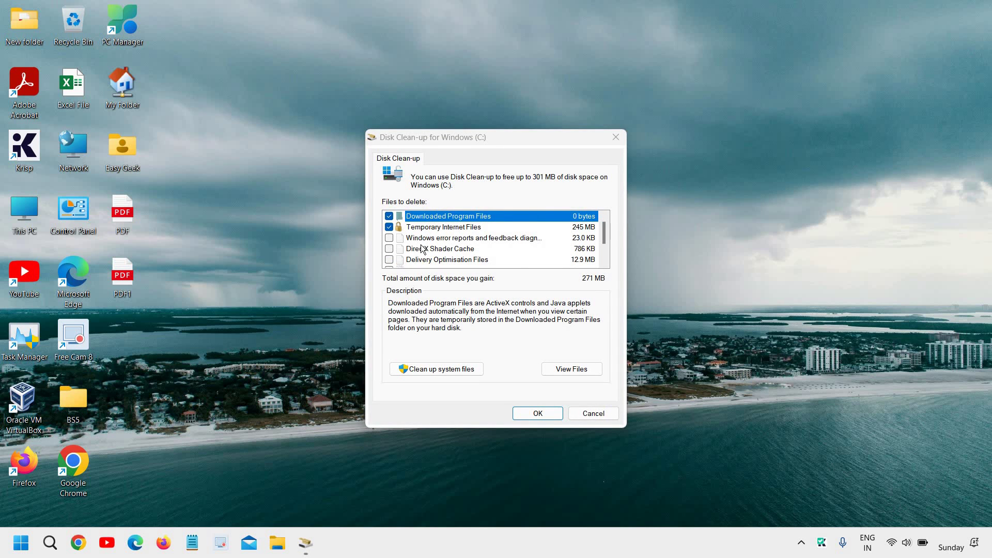
left_click(389, 237)
left_click(389, 249)
left_click(389, 260)
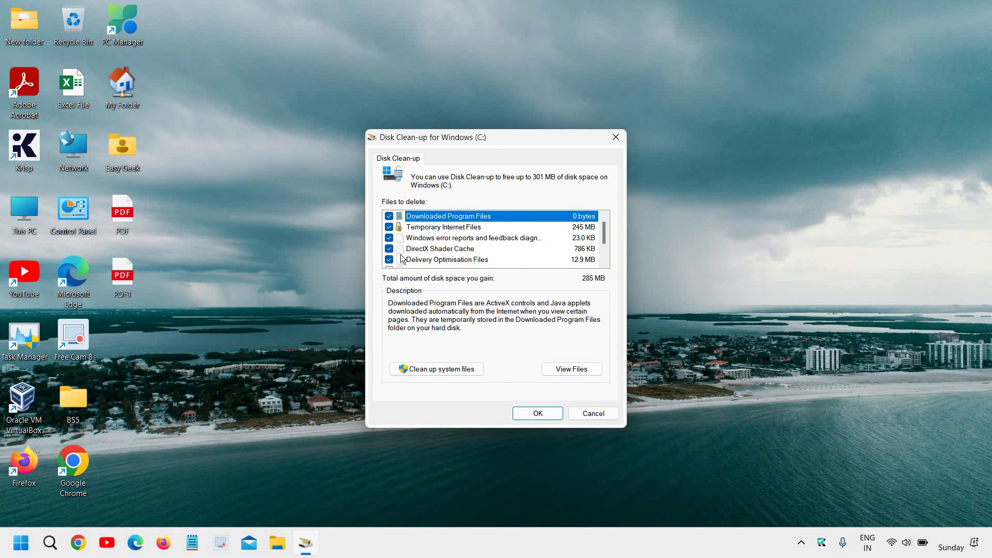
scroll(402, 258, "down", 1)
left_click(389, 238)
left_click(389, 249)
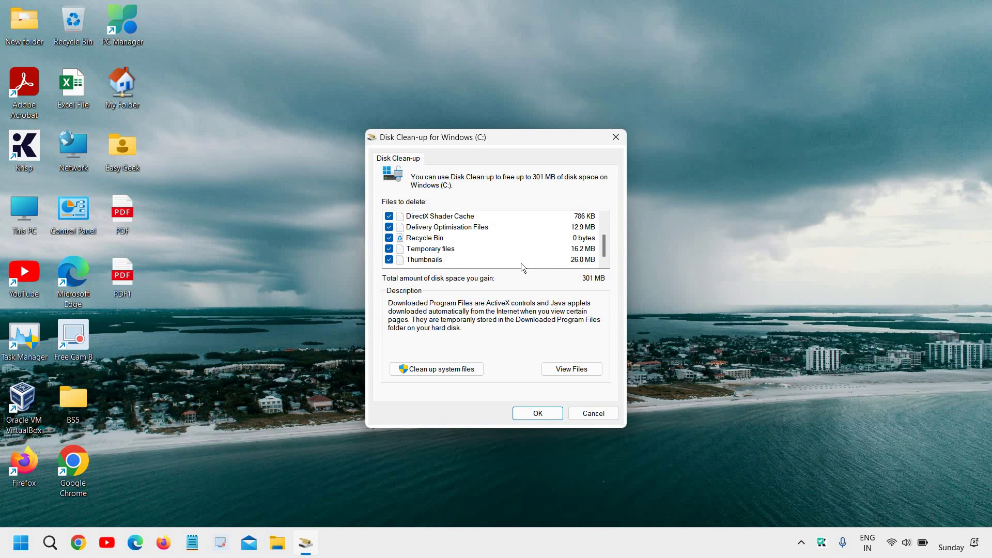
- Untick Recycle Bin and confirm the 301 MB clean-up selection with OK
scroll(472, 255, "up", 1)
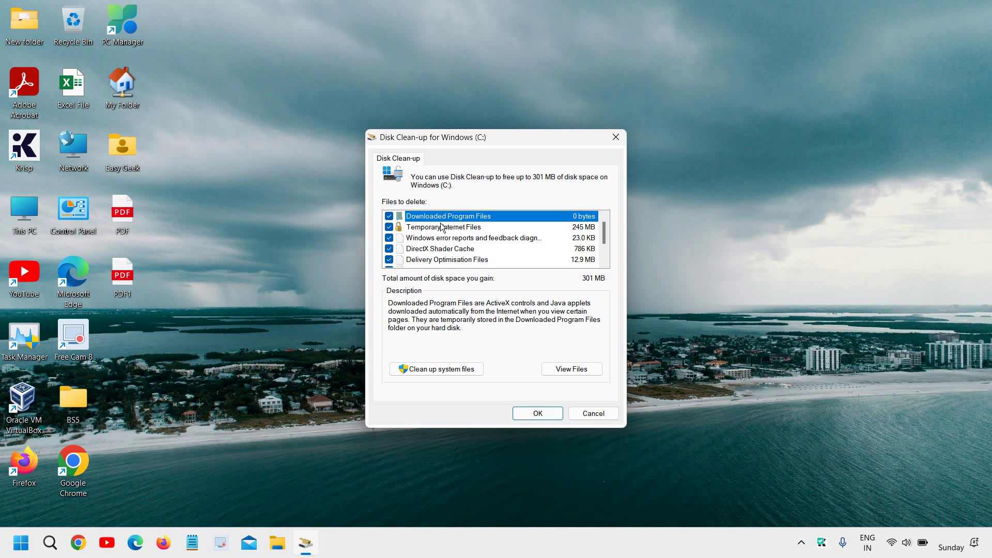
scroll(457, 253, "down", 1)
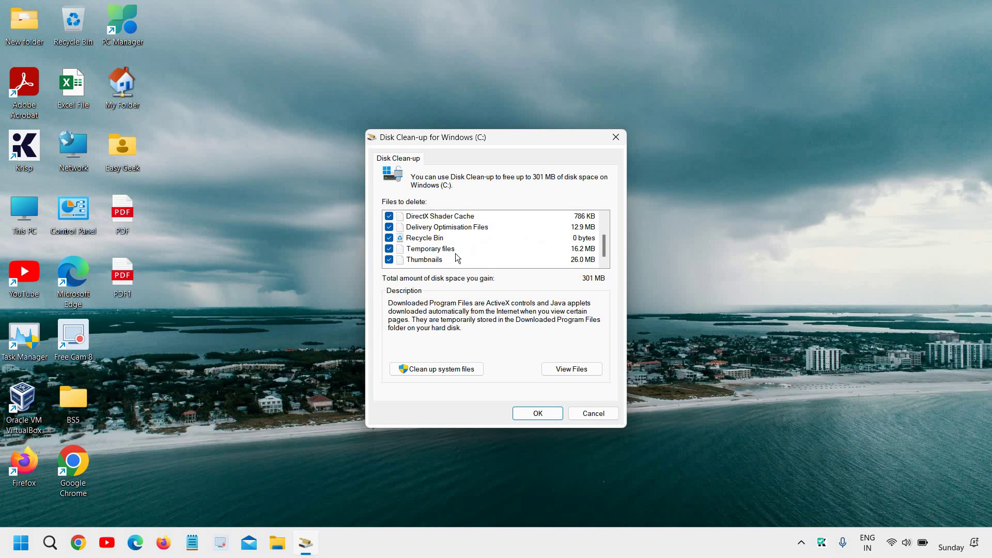
left_click(389, 239)
left_click(538, 414)
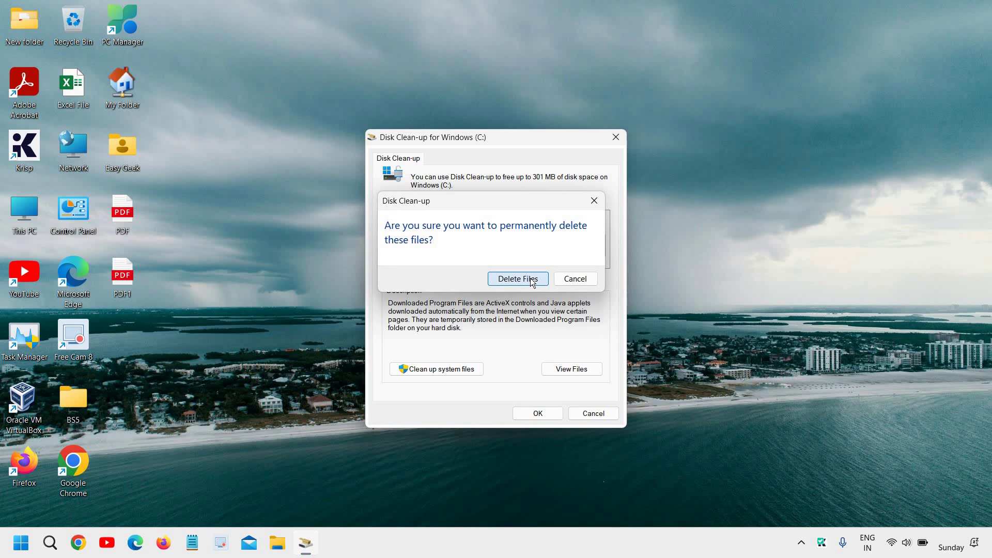
- Confirm Delete Files so Disk Clean-up permanently removes the selected files
left_click(518, 279)
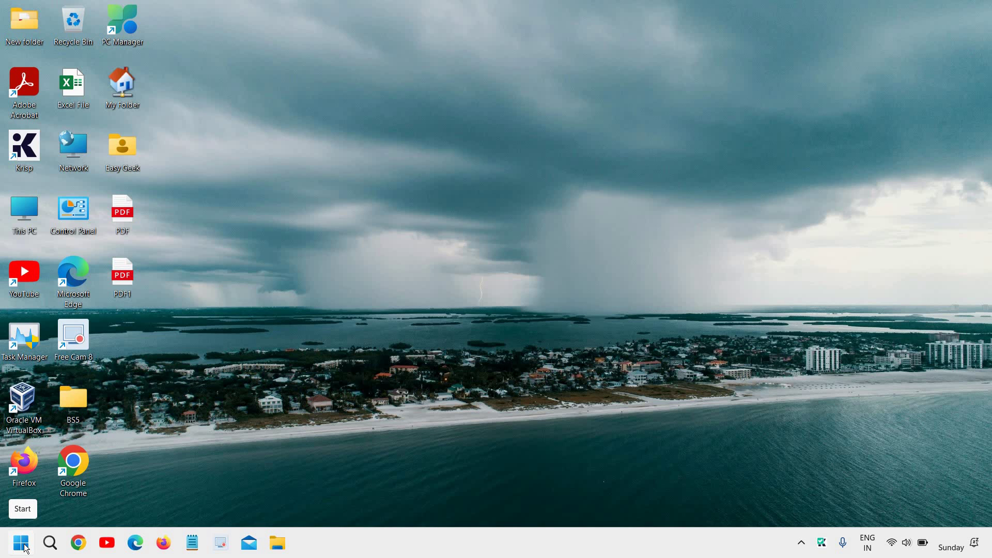
- Open Run from the Start quick menu and enter MRT to launch the removal tool
right_click(24, 548)
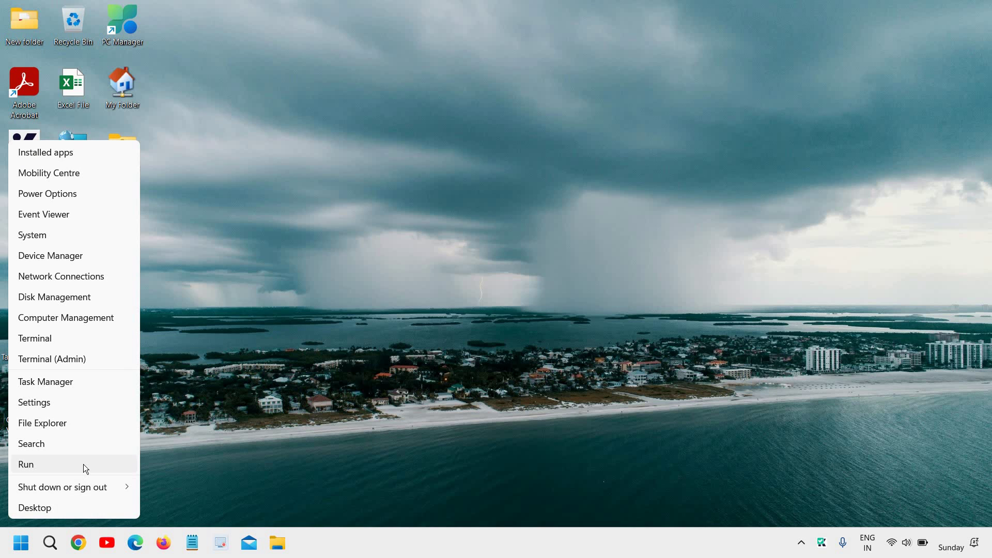
right_click(21, 543)
right_click(21, 542)
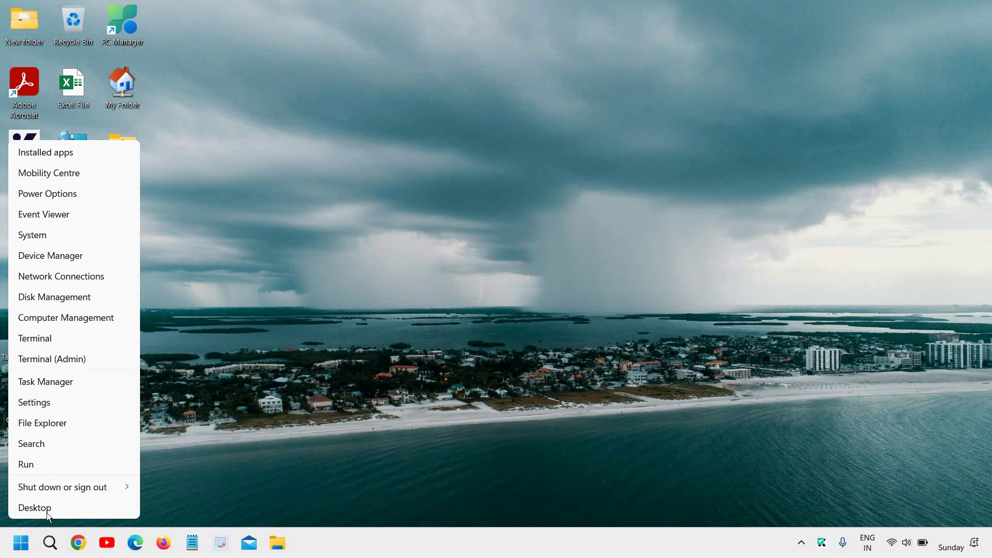
left_click(91, 458)
type("MRT")
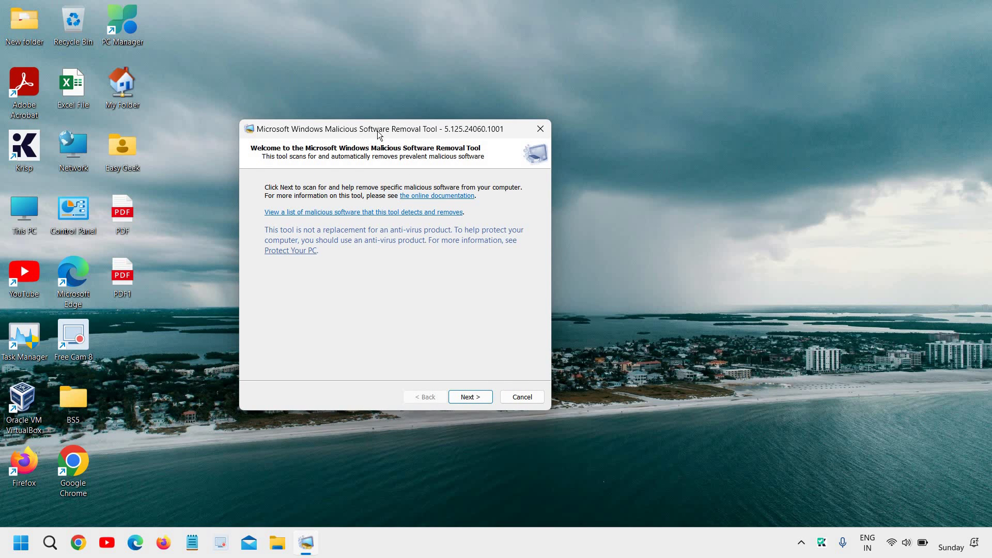
- Move past the welcome page and begin a Quick scan
left_click(462, 396)
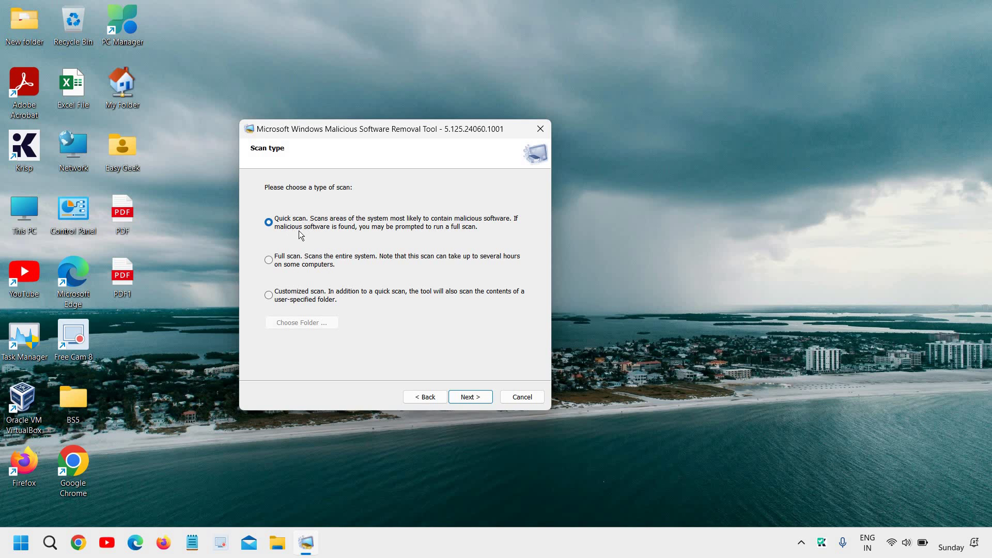
left_click(469, 398)
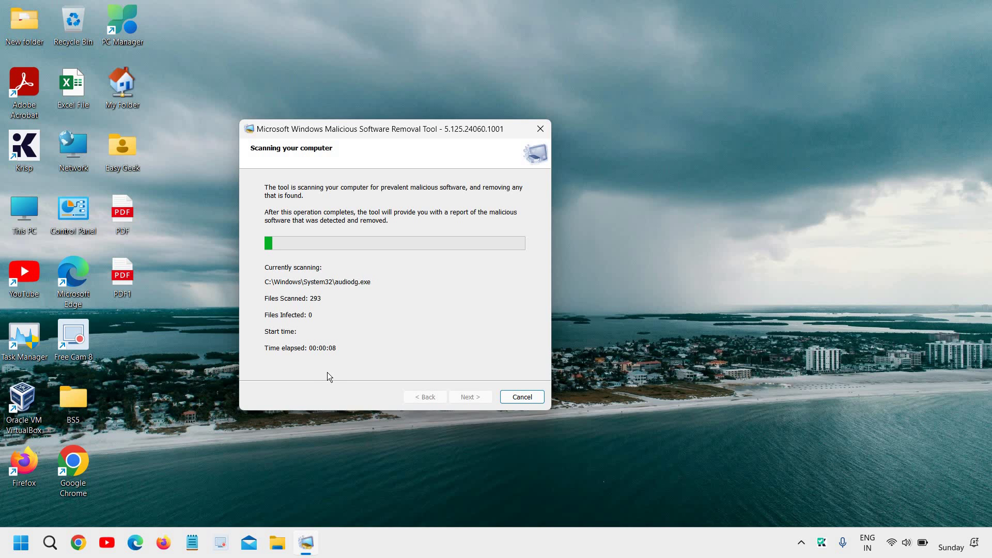
- Run appwiz.cpl from the Run box to open Programs and Features
right_click(21, 543)
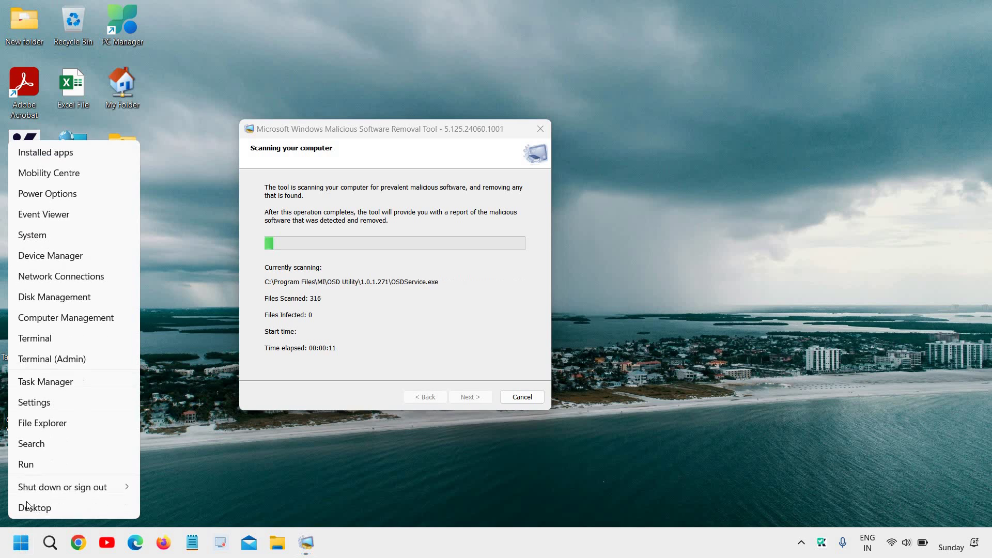
left_click(52, 465)
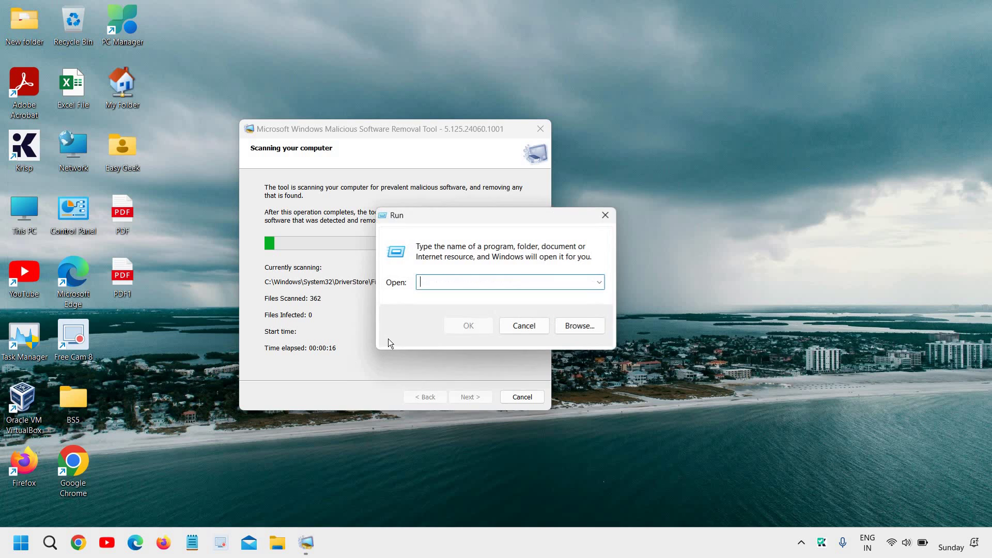
type("app")
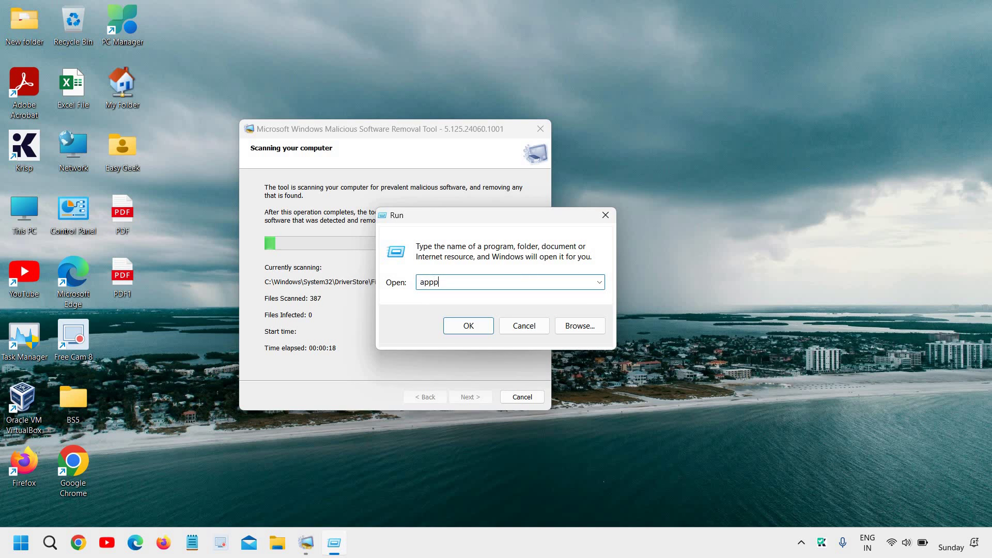
type("wiz.cpl")
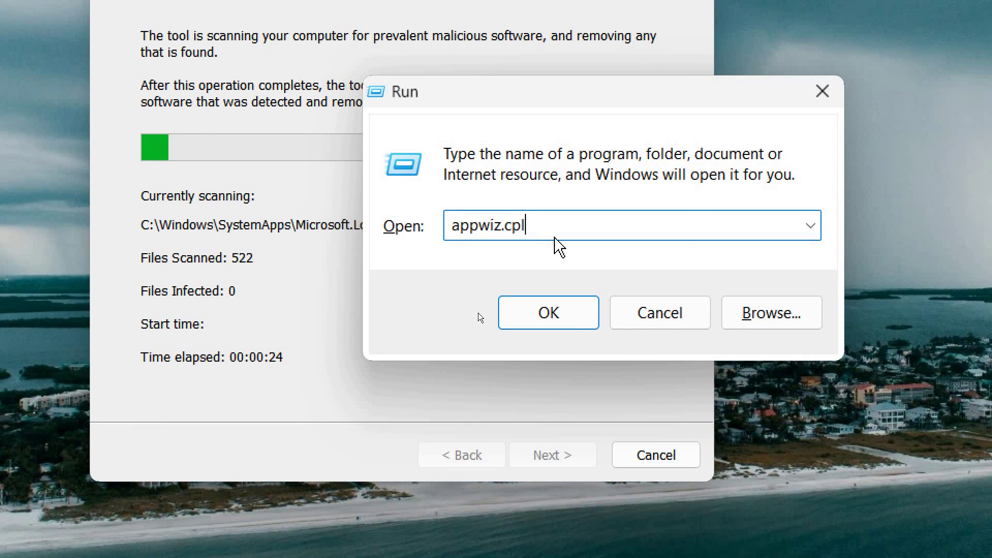
left_click(573, 322)
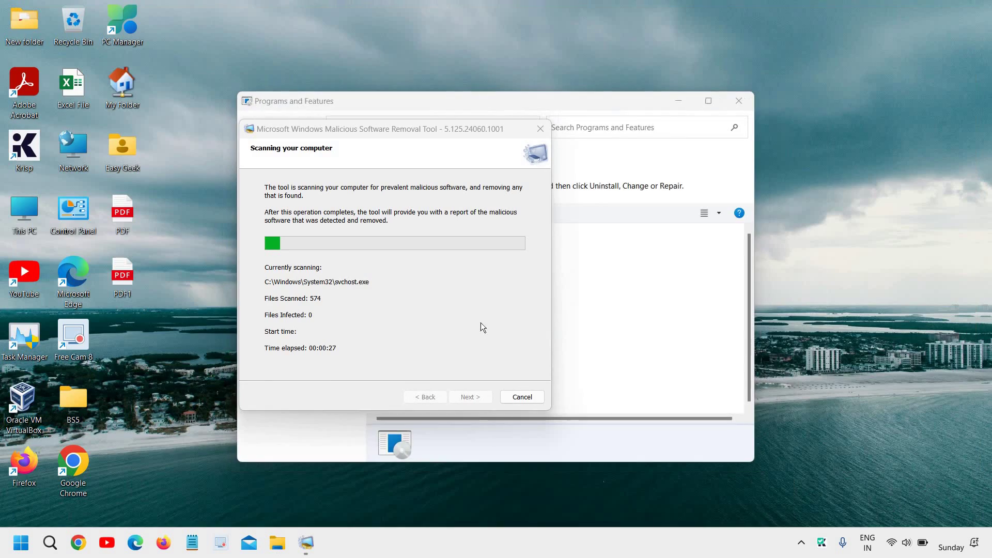
- Maximize Programs and Features and sort the installed programs by size, largest first
left_click(665, 108)
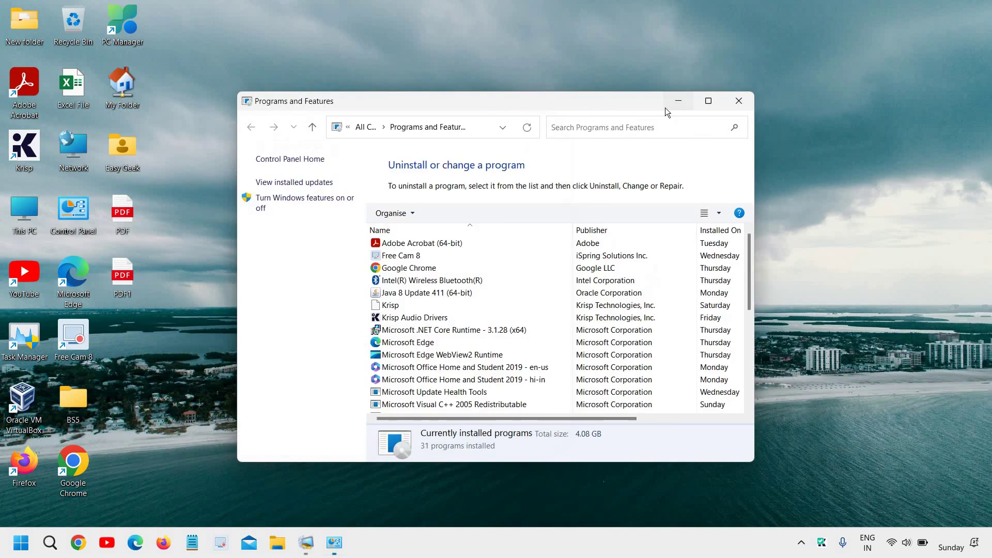
left_click(678, 101)
left_click(335, 542)
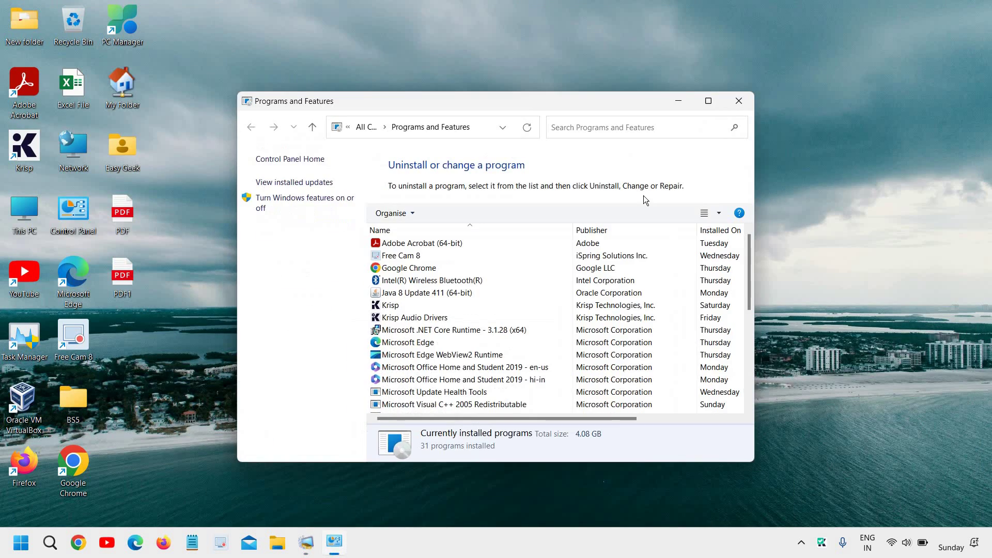
left_click(704, 105)
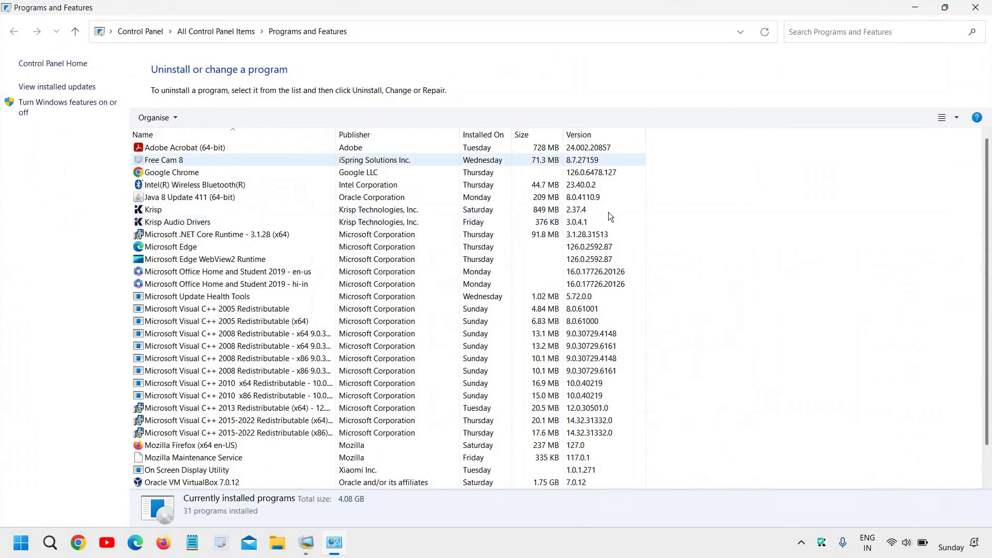
left_click(545, 136)
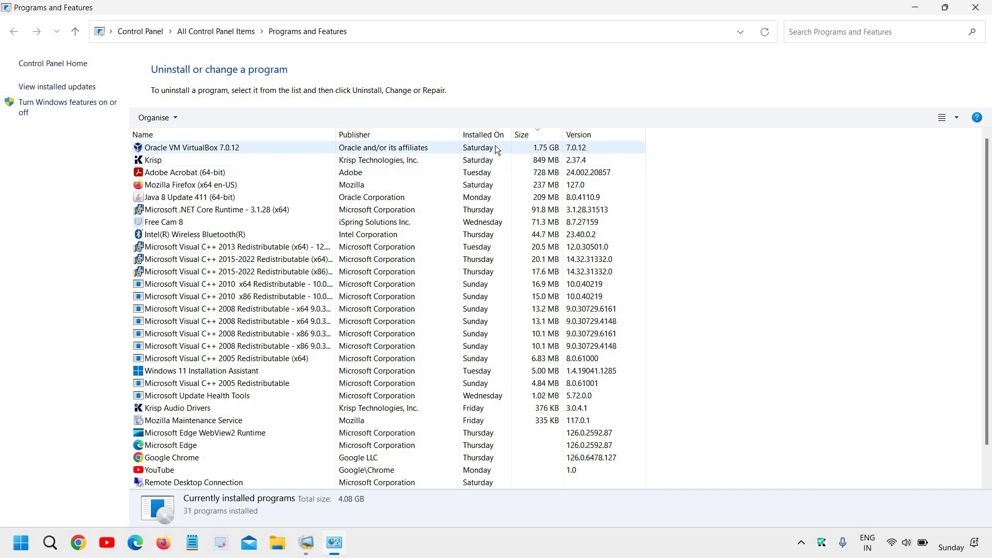
- Check the Uninstall option for Oracle VM VirtualBox 7.0.12 without removing it, then close the list
right_click(262, 147)
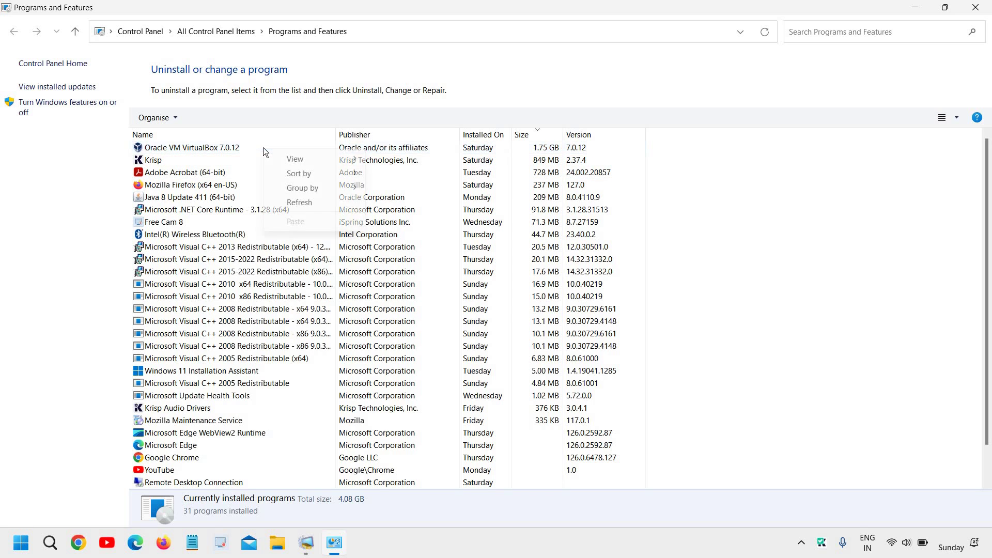
left_click(232, 149)
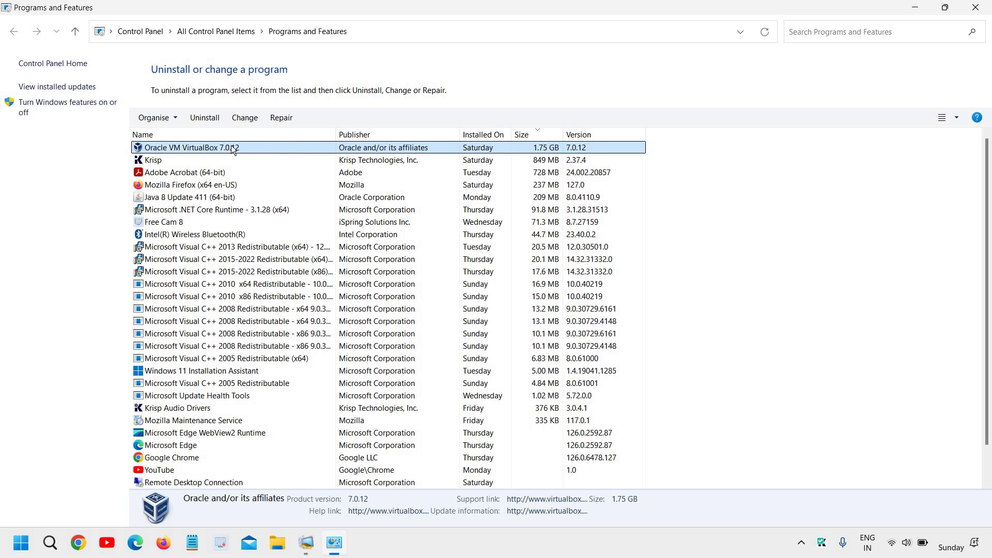
right_click(232, 148)
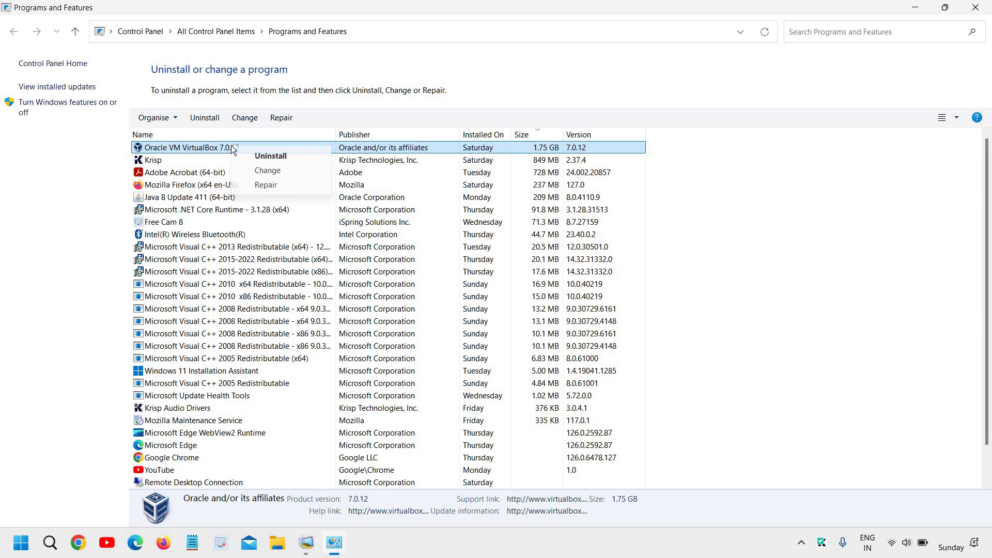
left_click(218, 237)
left_click(202, 149)
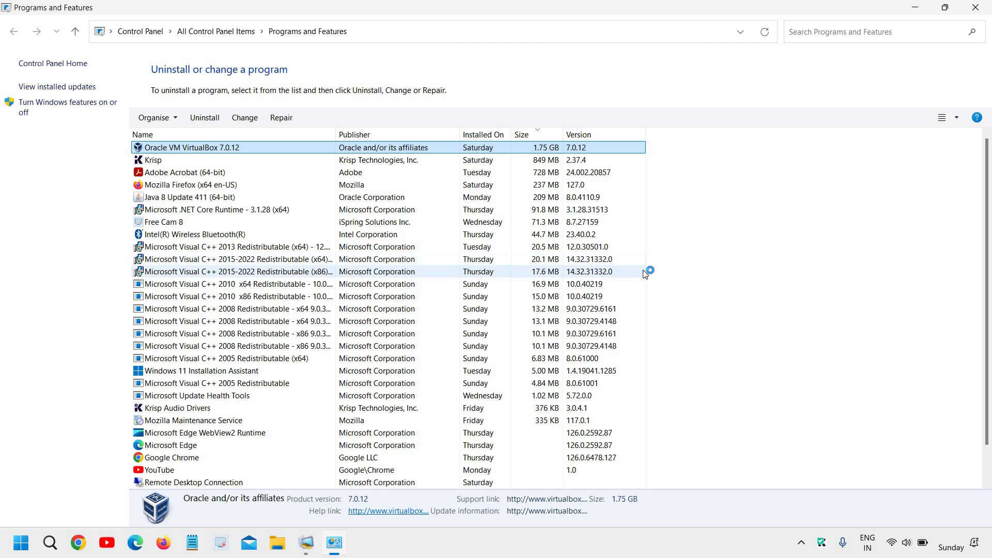
left_click(975, 7)
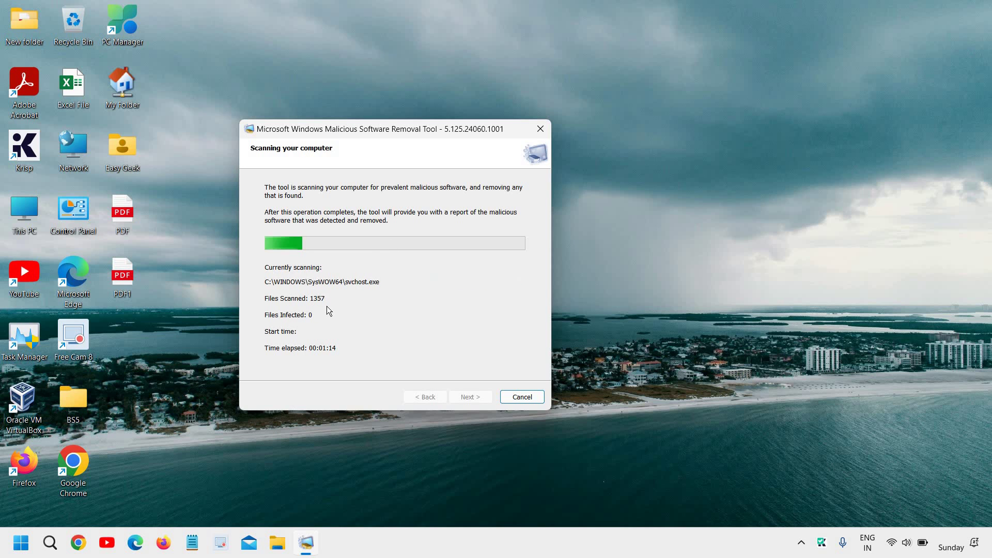
left_click(77, 543)
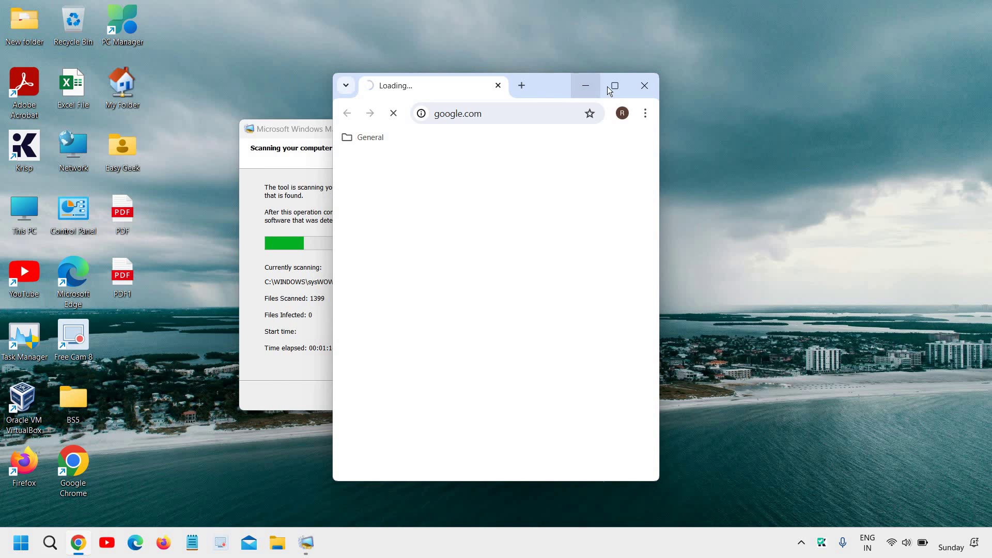
left_click(613, 85)
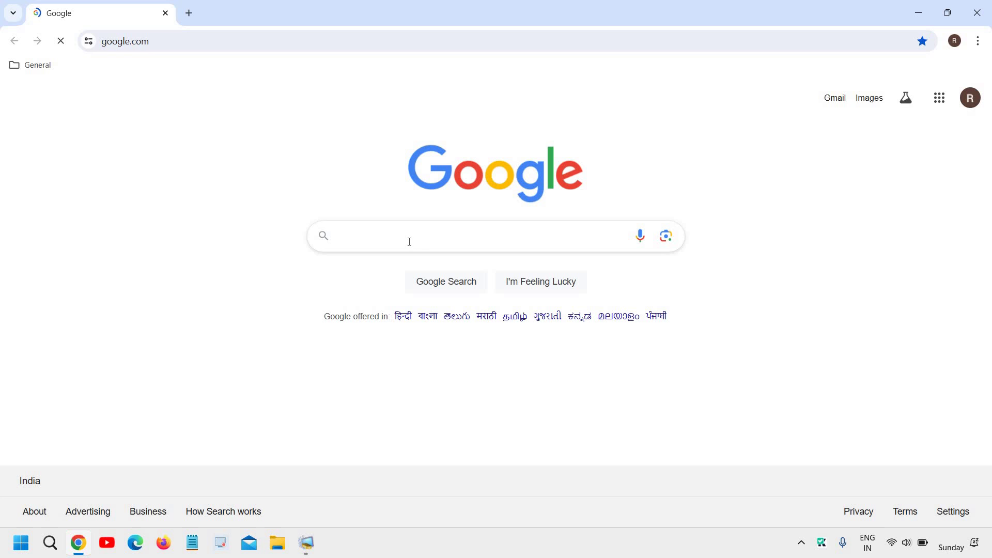
type("malaware")
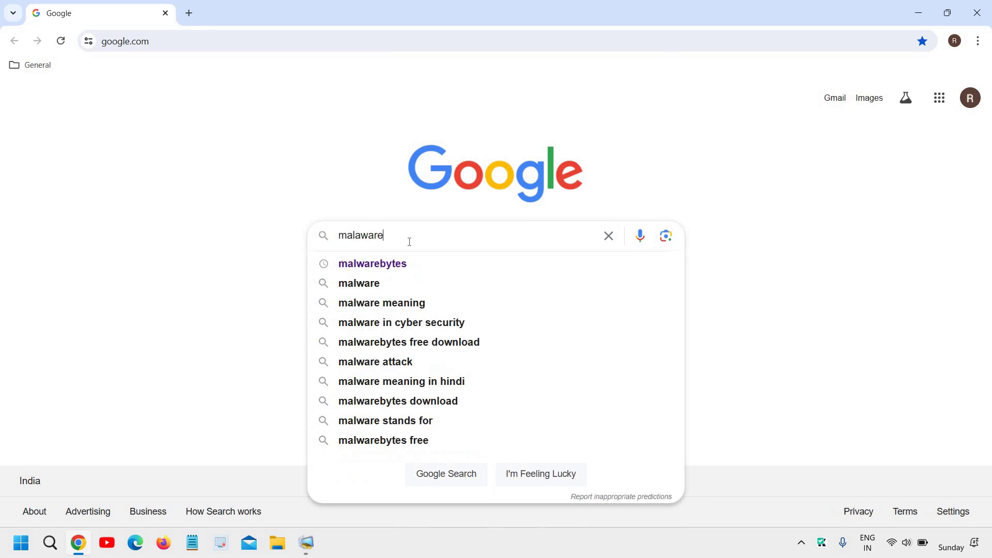
key("Down")
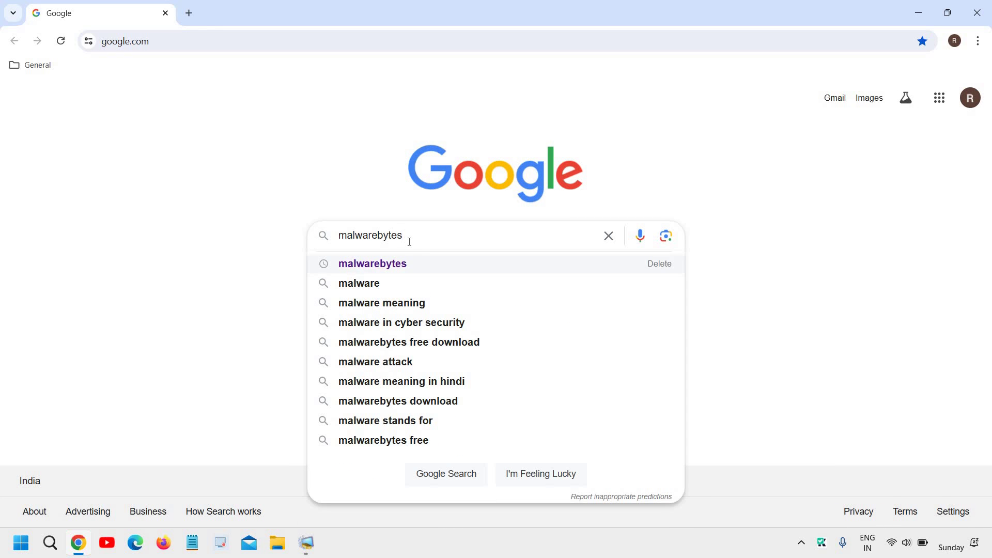
key("Return")
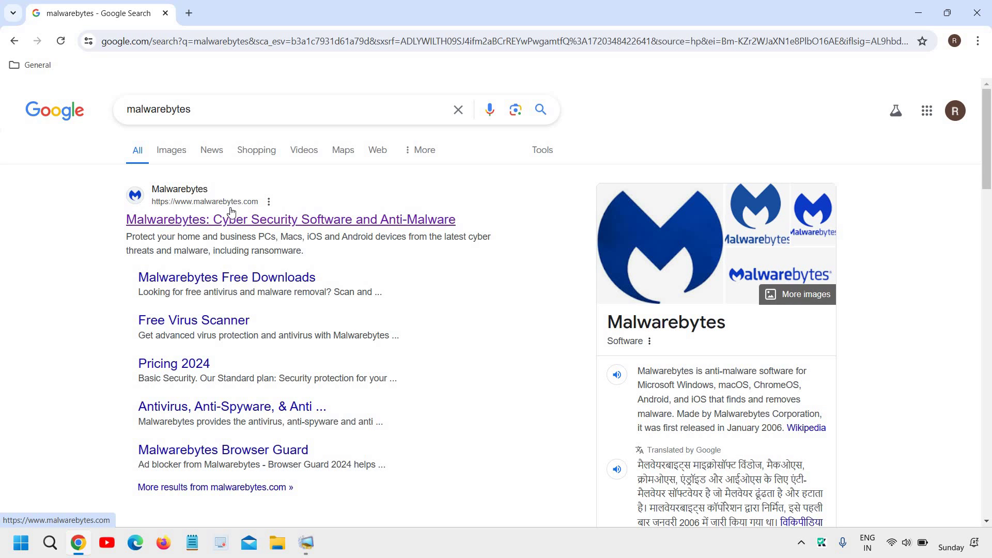
left_click(249, 219)
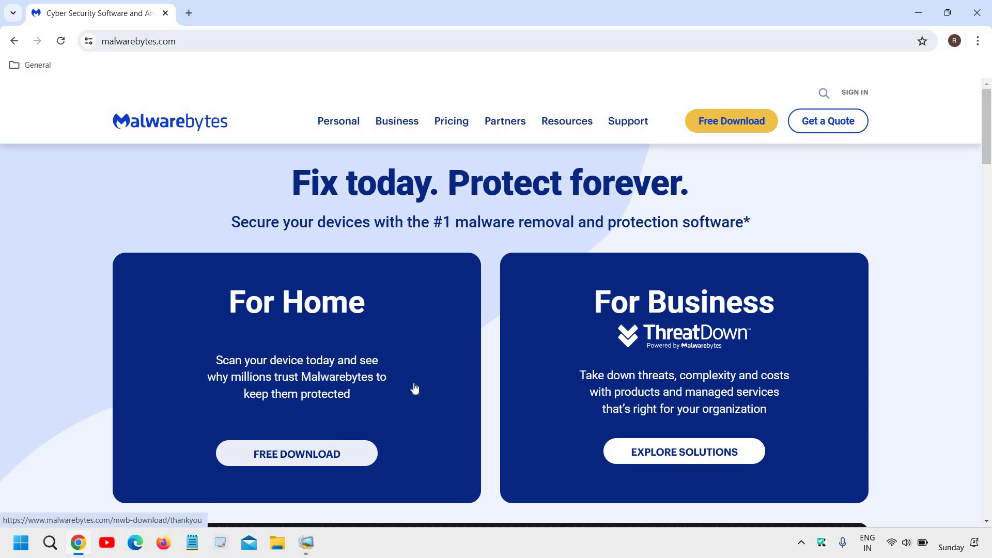
scroll(368, 401, "down", 2)
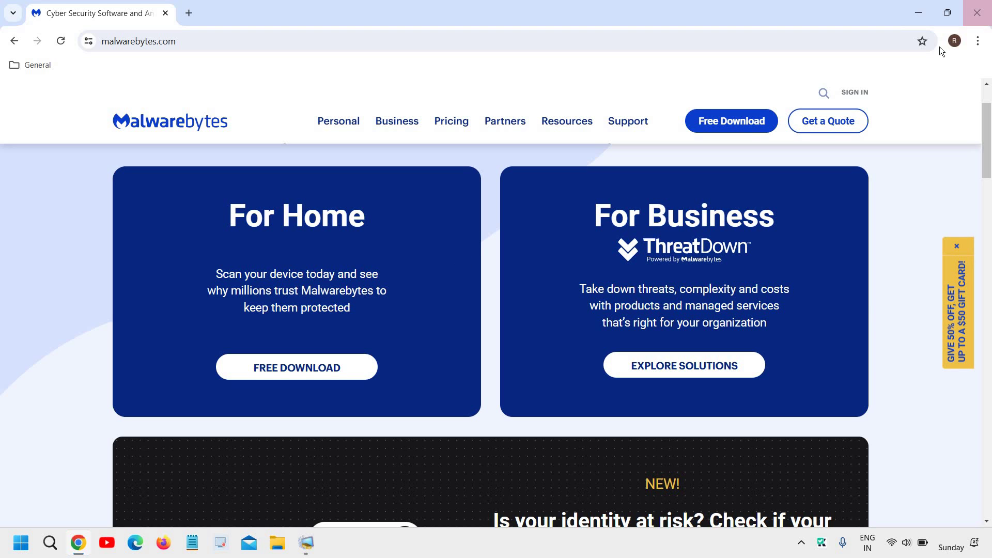
left_click(977, 12)
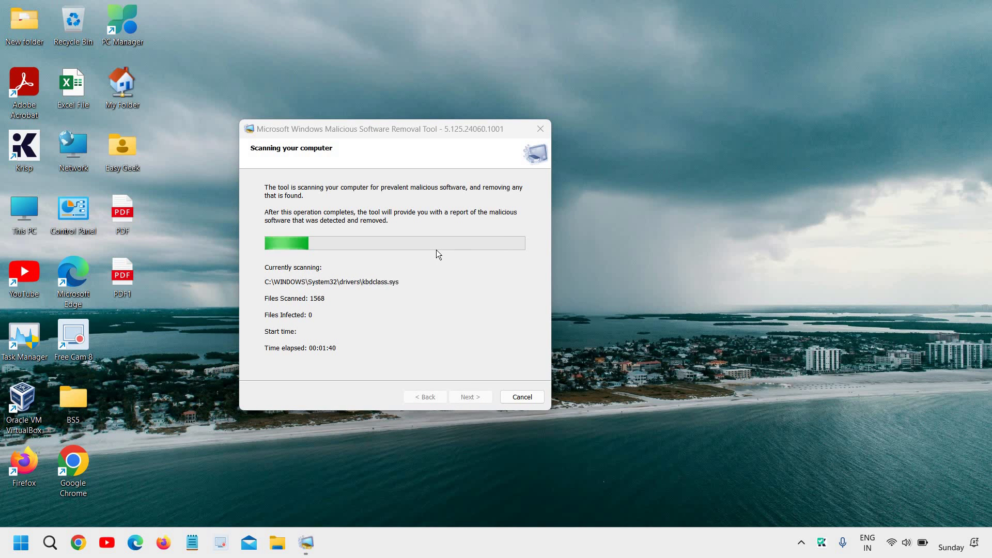